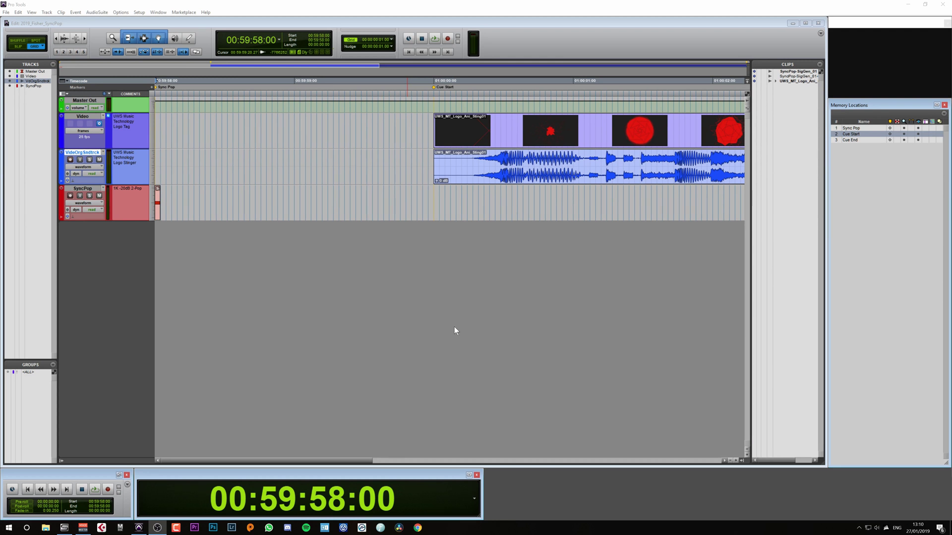
Play the session from 00:59:58:00 through the sync pop into the logo video, then stop
key(space)
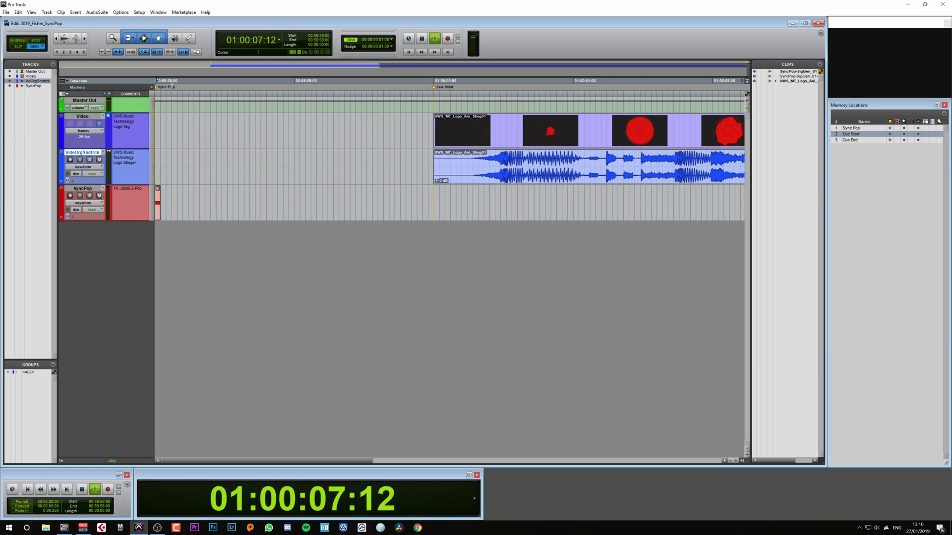
key(alt+Tab)
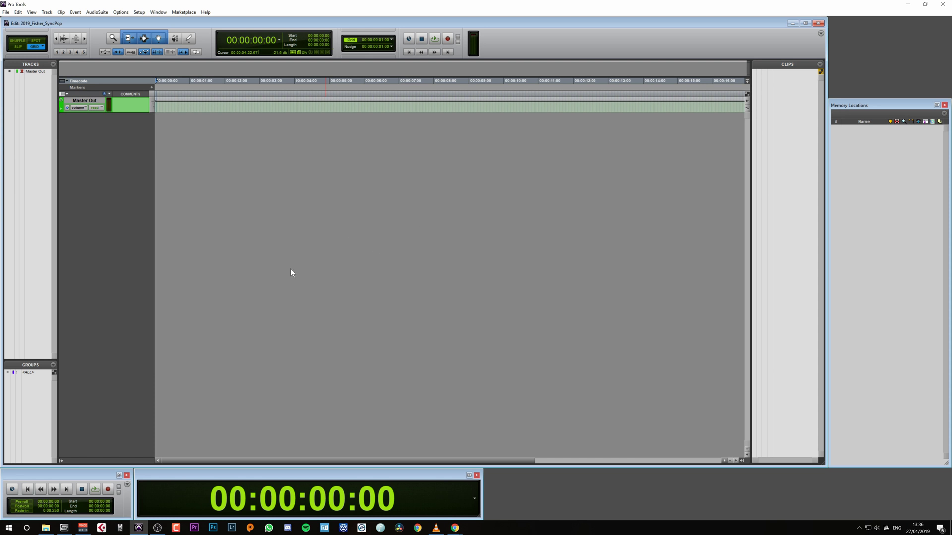
Check the logo sting .mp4's Details properties to confirm 25 frames/second, then return to Pro Tools
click(45, 528)
right_click(369, 94)
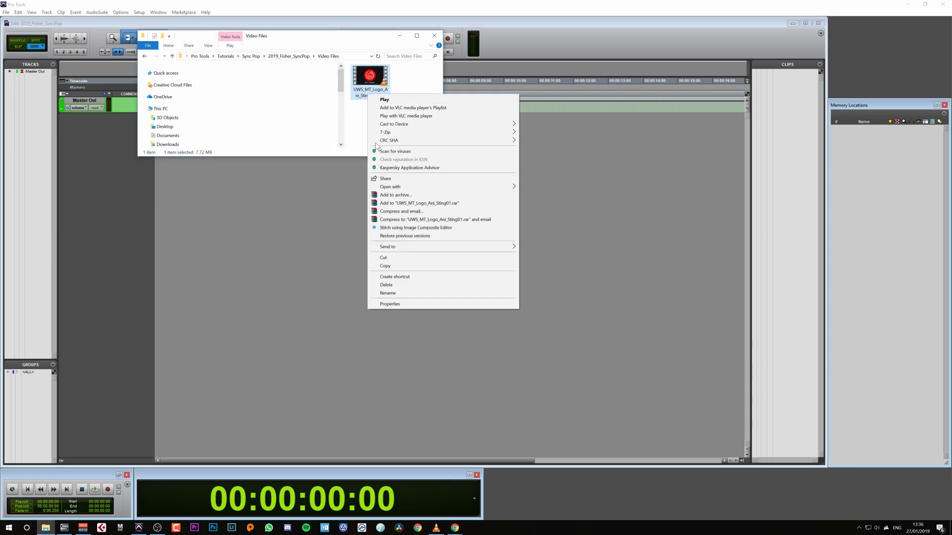
click(389, 304)
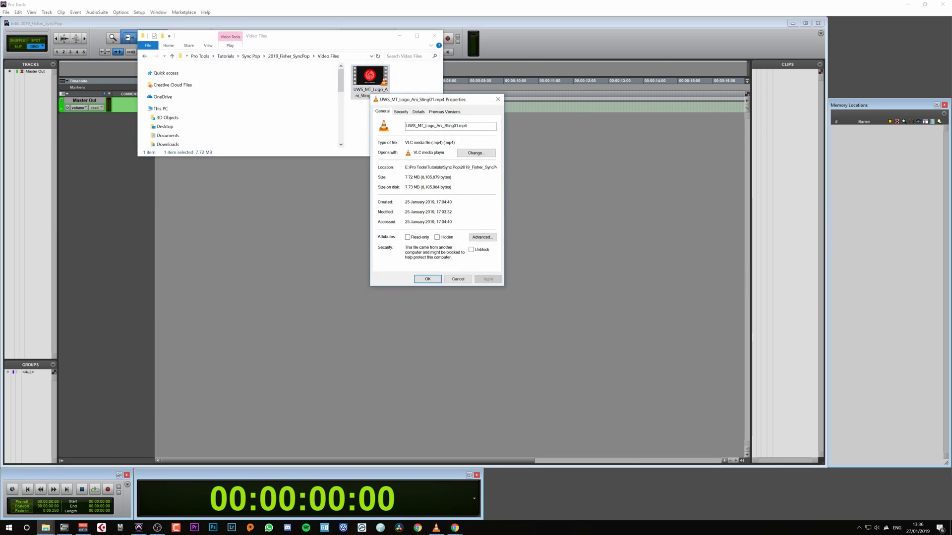
click(419, 112)
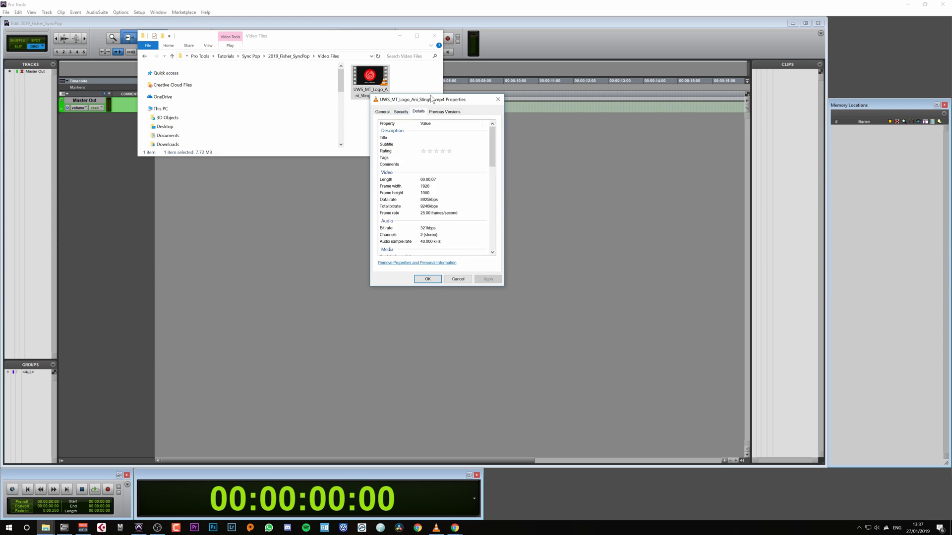
click(427, 215)
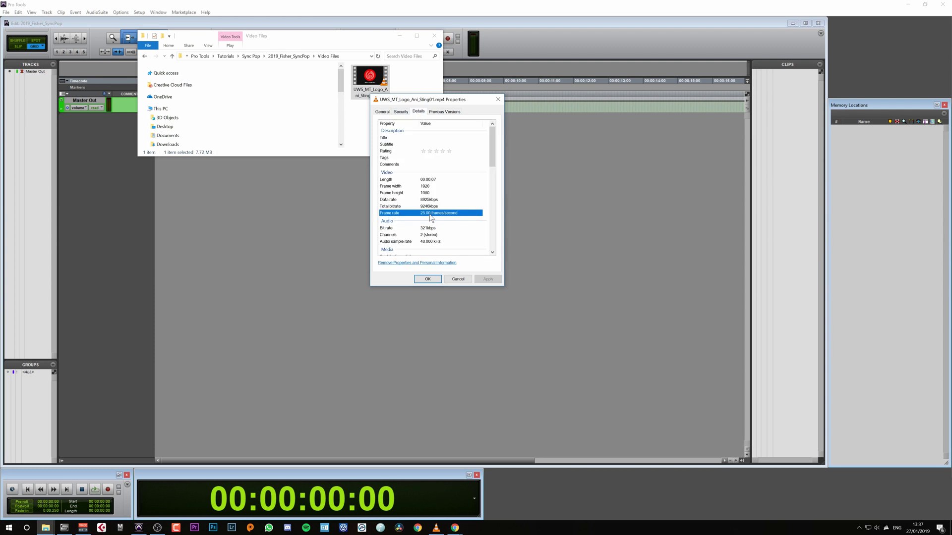
click(453, 281)
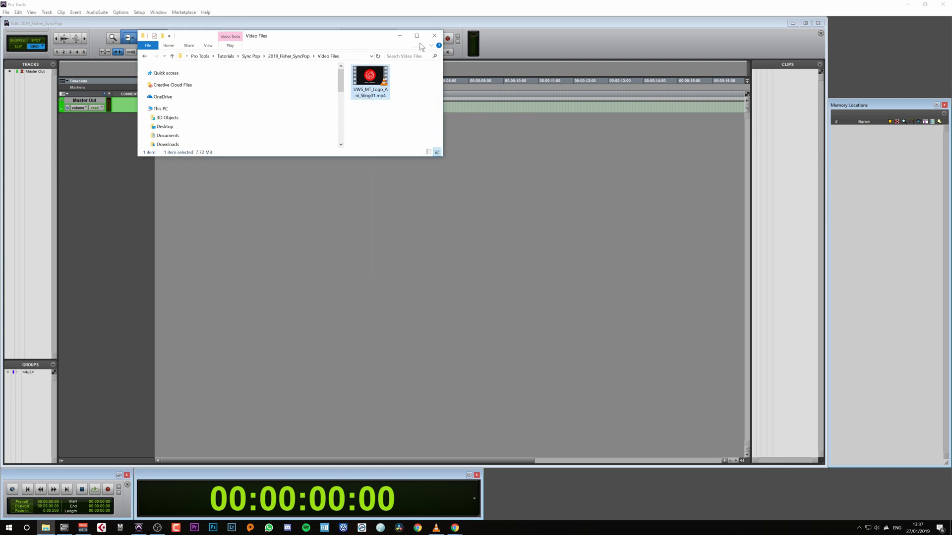
click(400, 36)
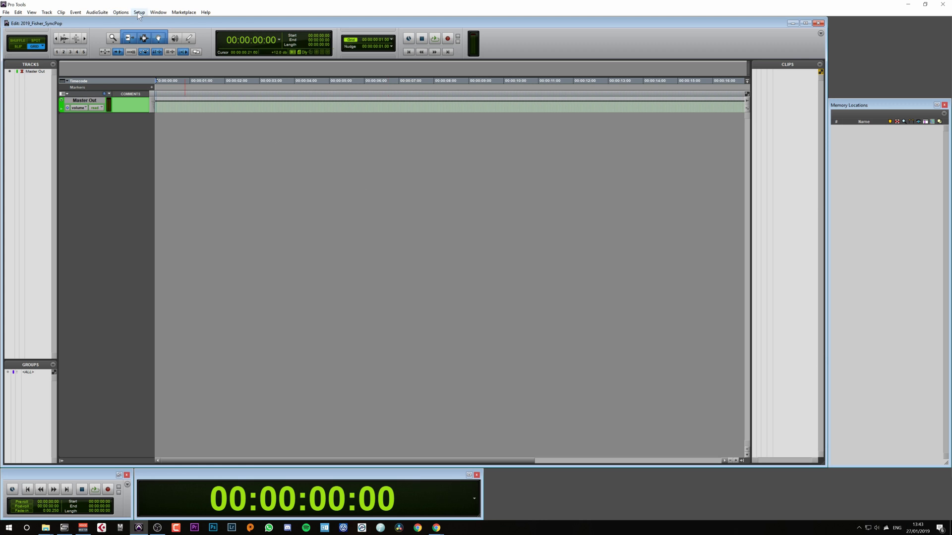
In Session Setup, keep the timecode rate at 25 fps and set Session Start to 00:59:58:00
click(139, 12)
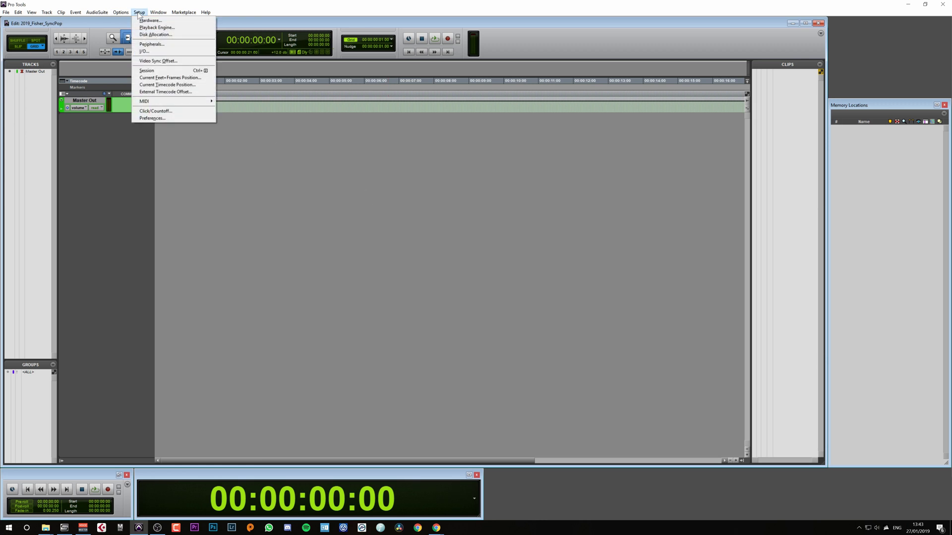
click(161, 71)
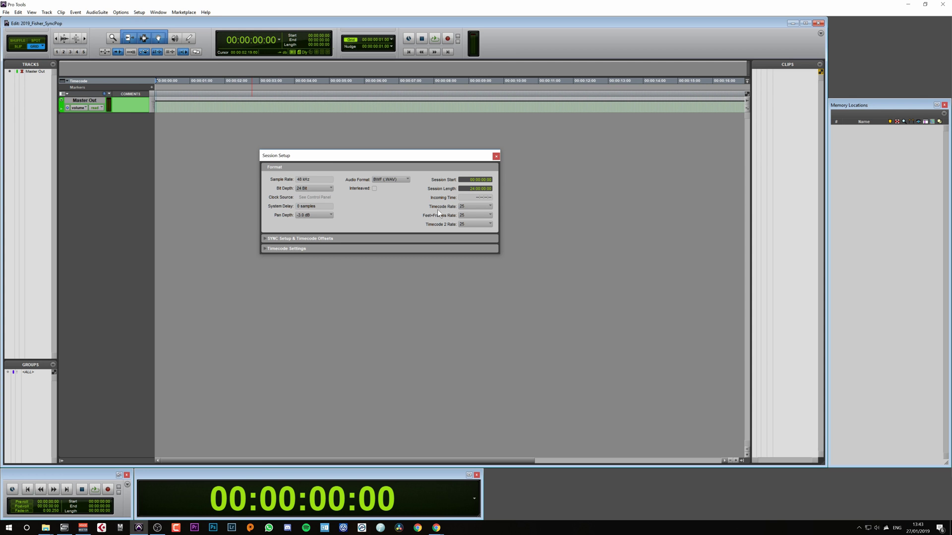
click(490, 207)
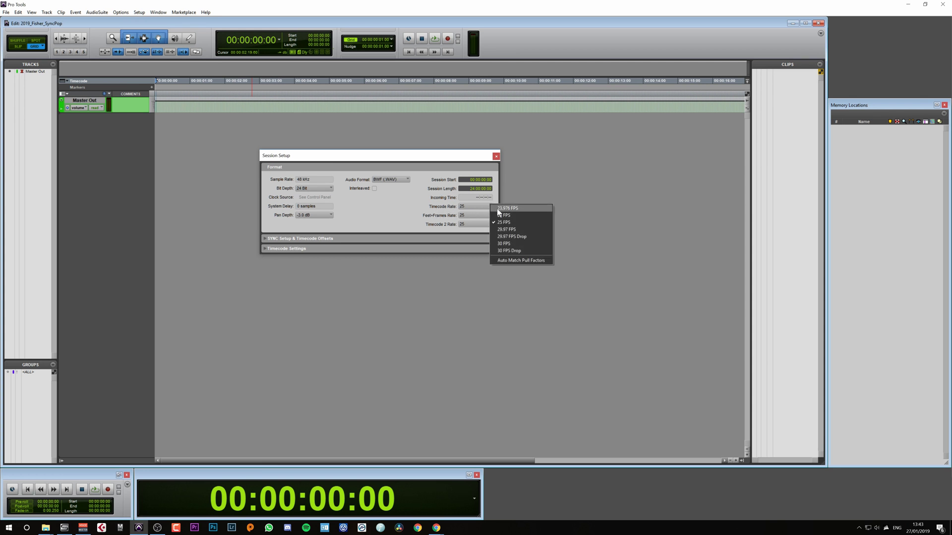
click(433, 205)
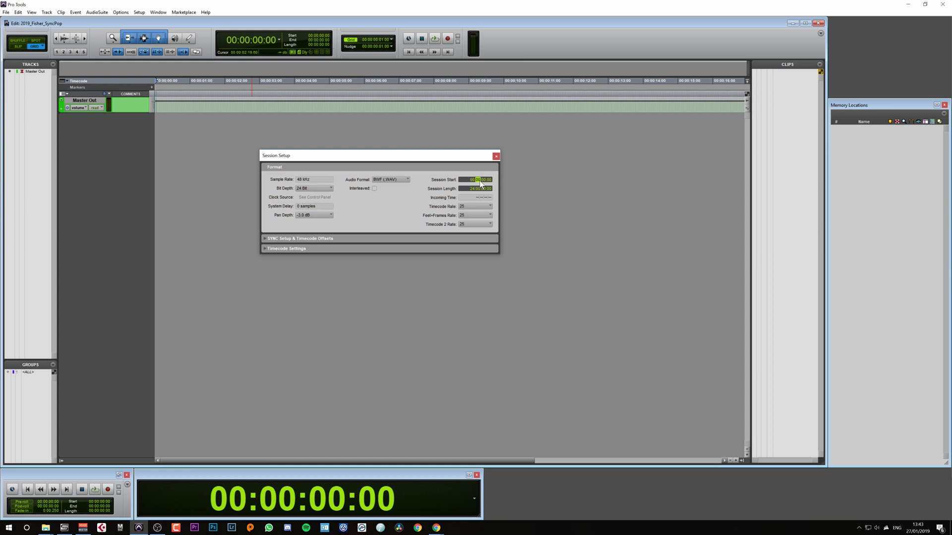
text(9:58)
key(Return)
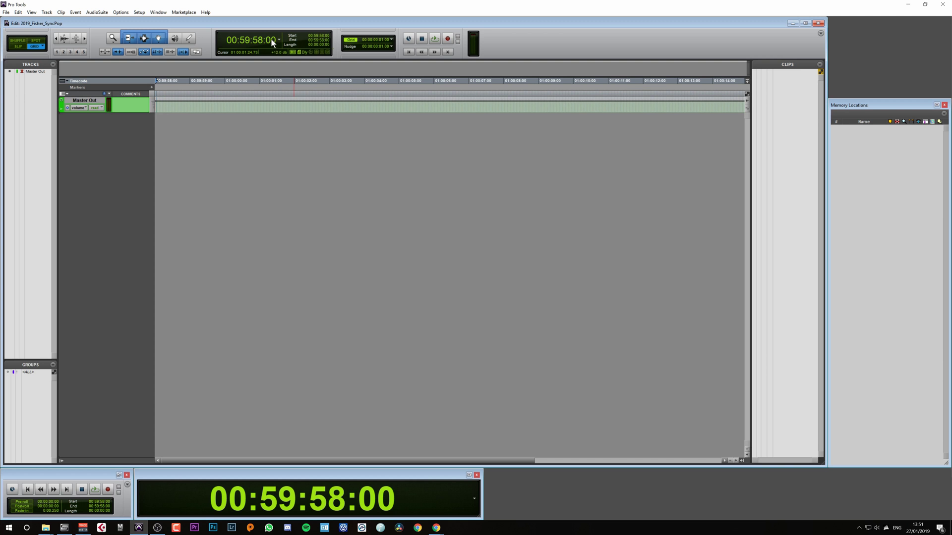
click(278, 39)
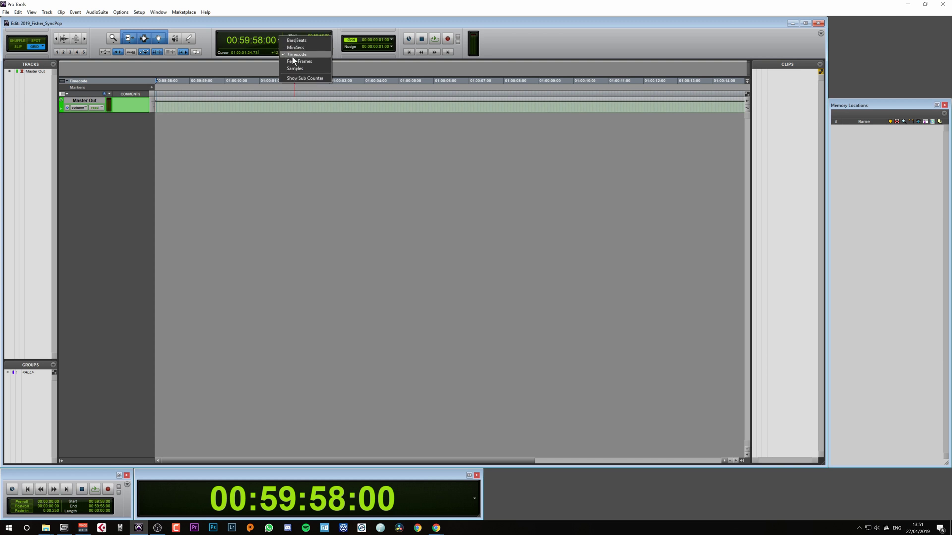
click(357, 67)
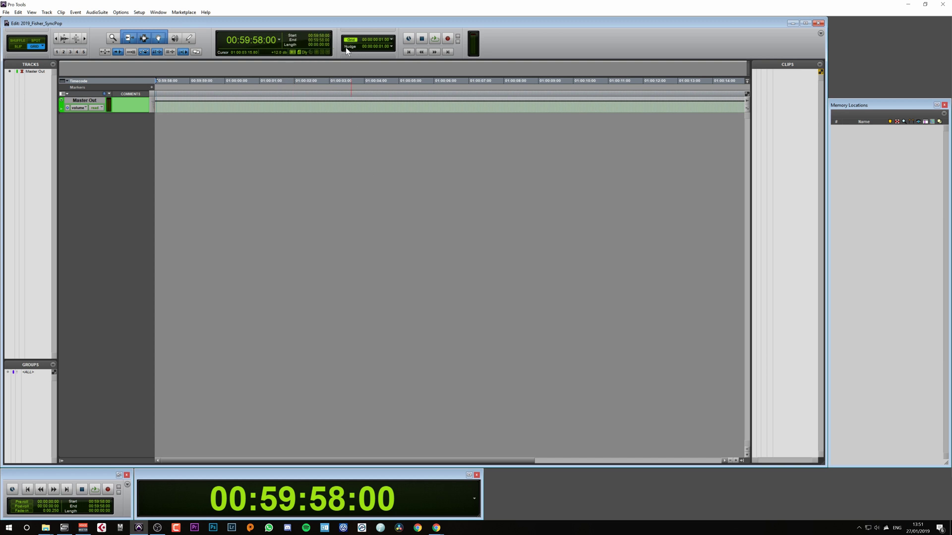
click(390, 46)
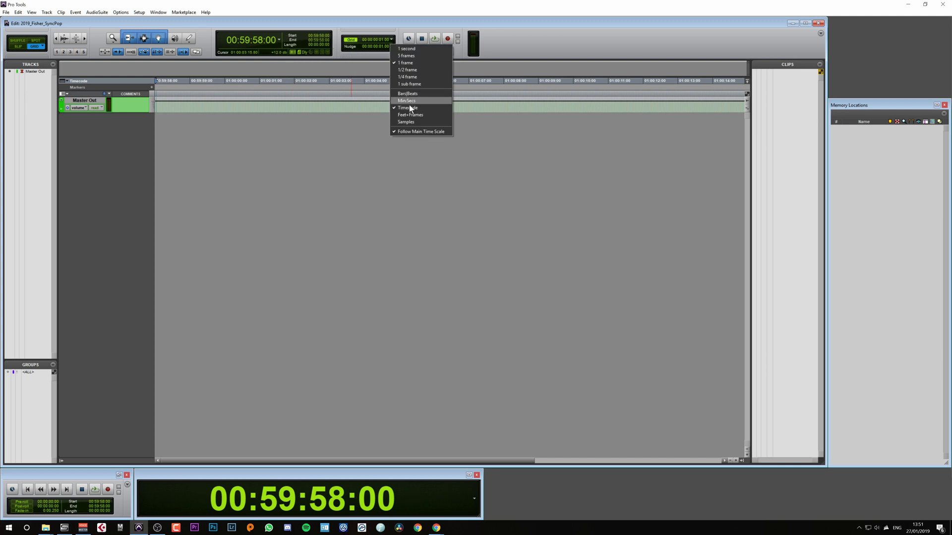
click(411, 62)
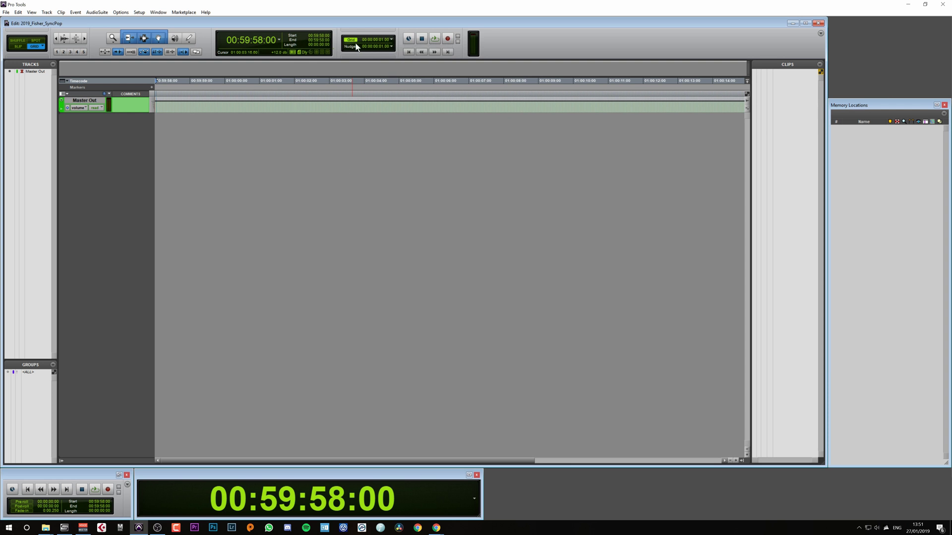
click(391, 41)
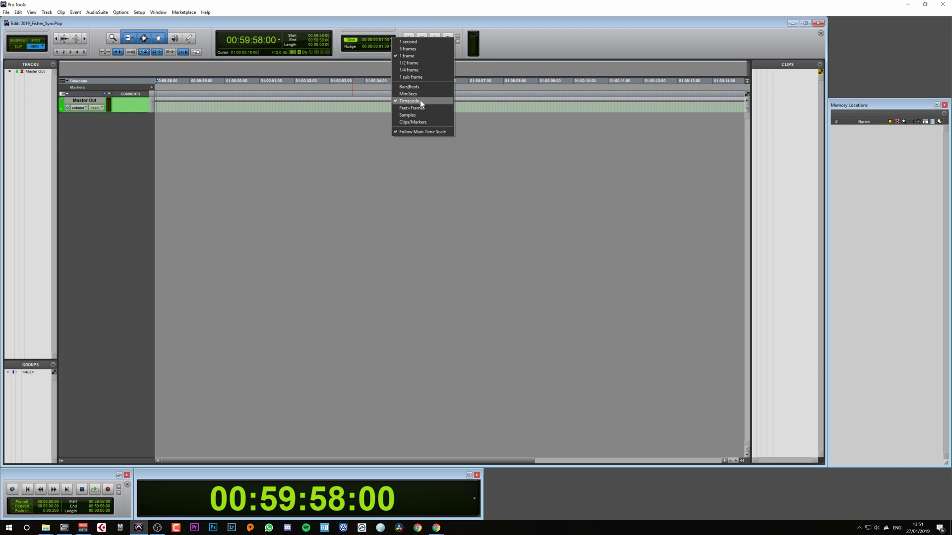
click(324, 167)
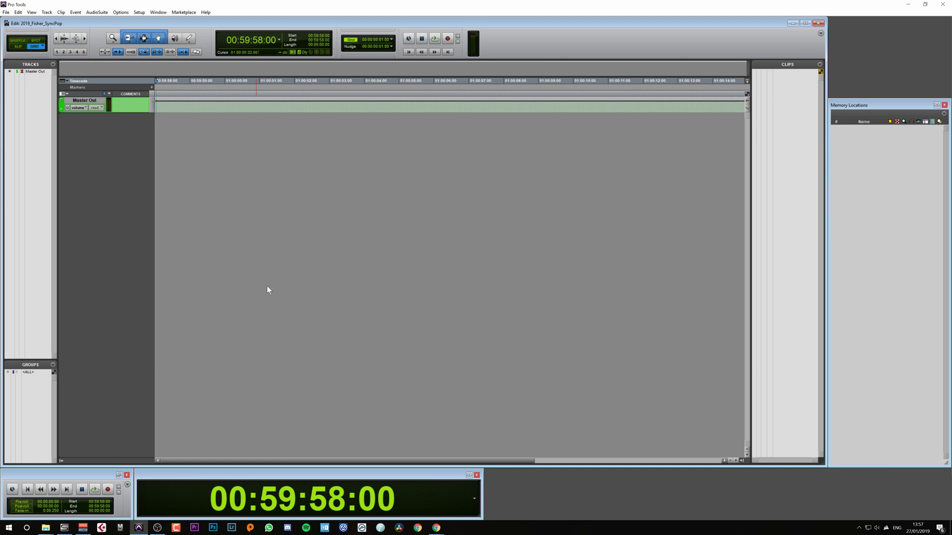
Create a 'Session Start' memory location at 00:59:58:00
key(KP_Enter)
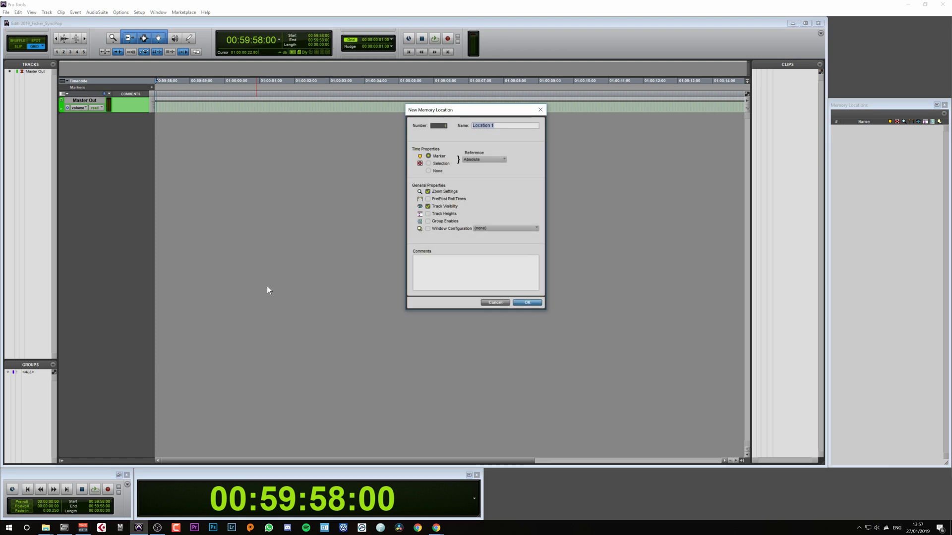
text(Session Start)
click(526, 303)
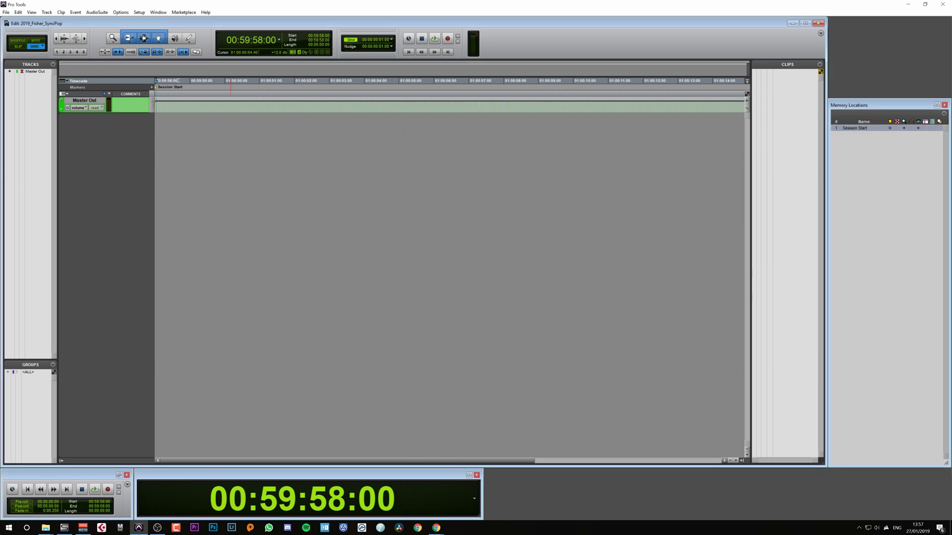
Move the playhead to 01:00:00:00 and add a 'Cue Start' memory location there
click(223, 80)
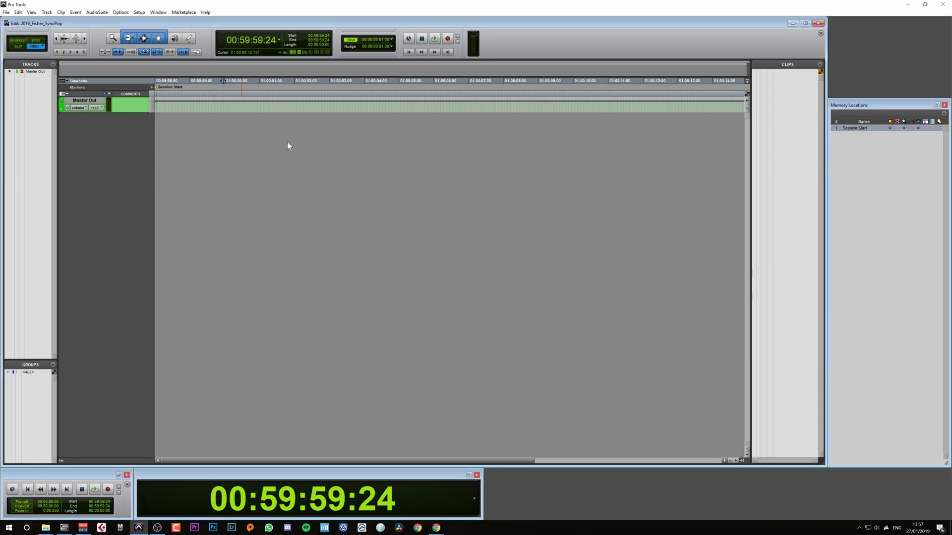
key(KP_Add)
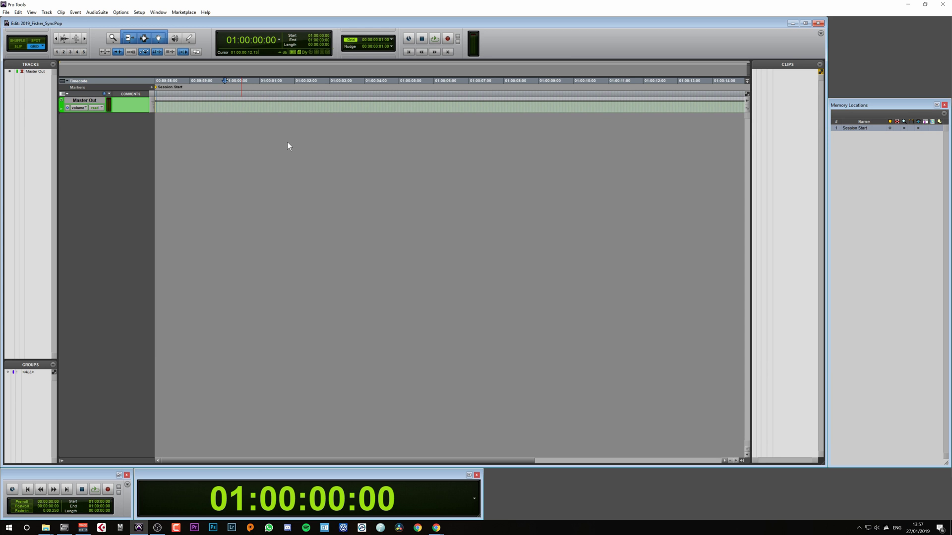
key(KP_Enter)
text(Cue Start)
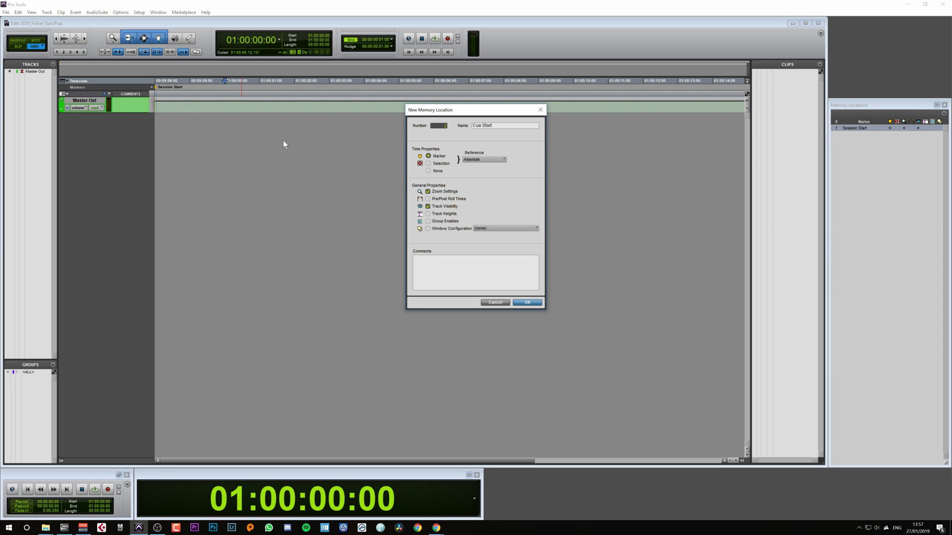
click(527, 303)
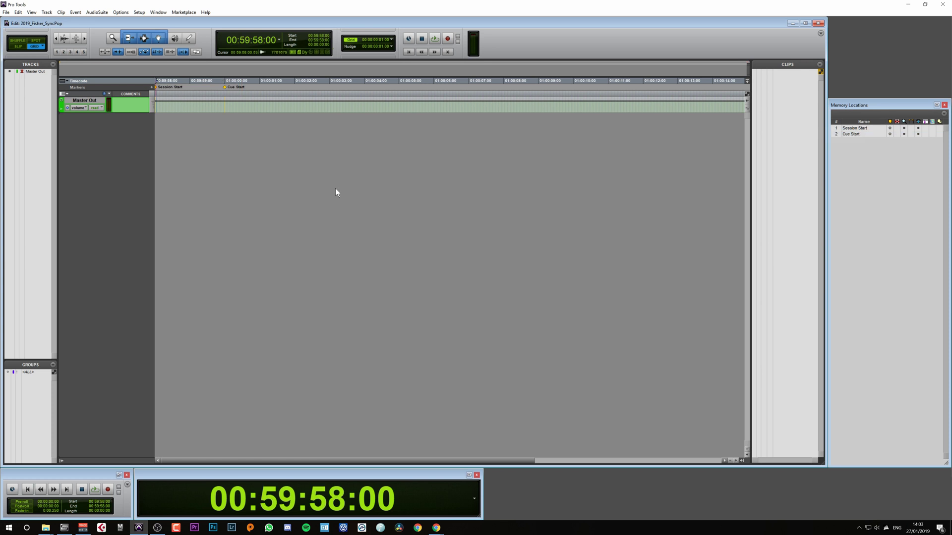
Create a mono Audio 1 track and zoom in until single frames are visible
key(ctrl+shift+n)
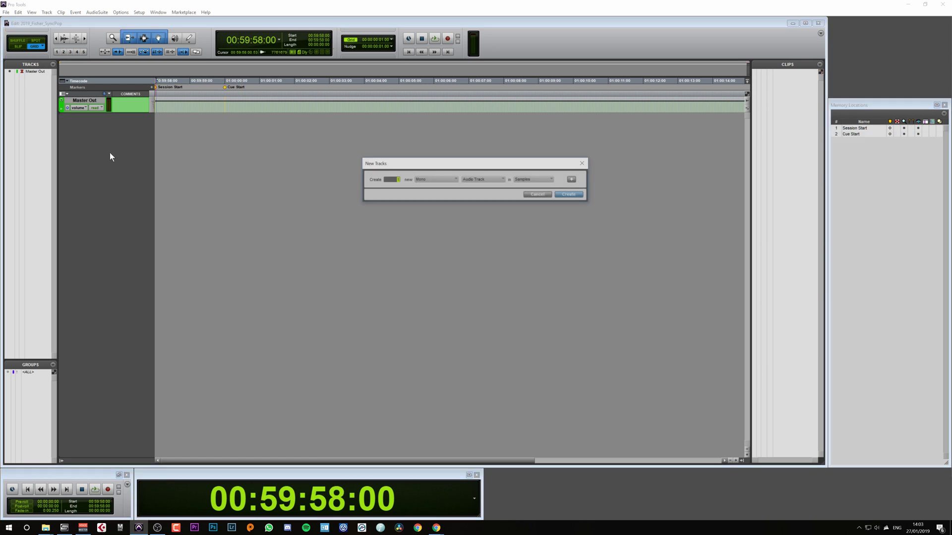
click(567, 194)
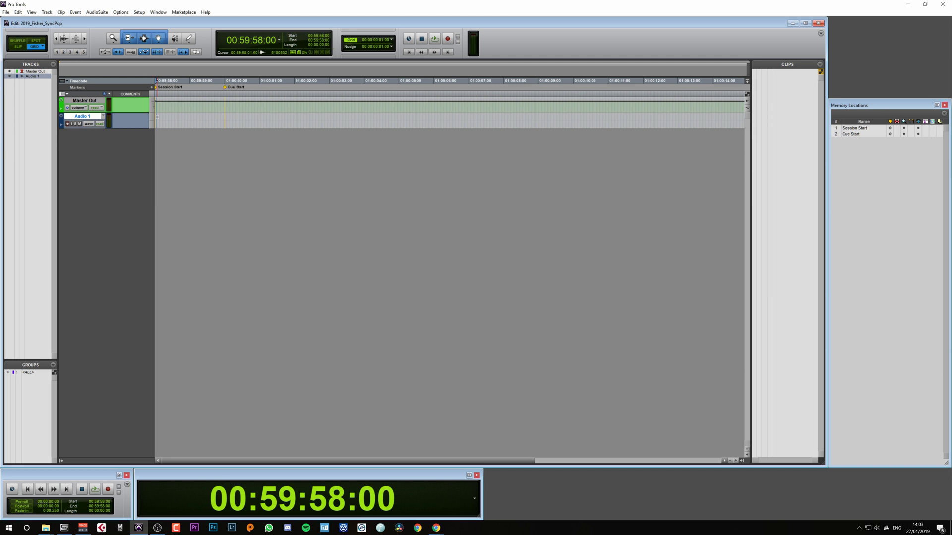
key(ctrl+bracketright)
key(ctrl+bracketright)
key(ctrl+bracketright)
key(ctrl+bracketright)
key(ctrl+bracketright)
key(ctrl+bracketright)
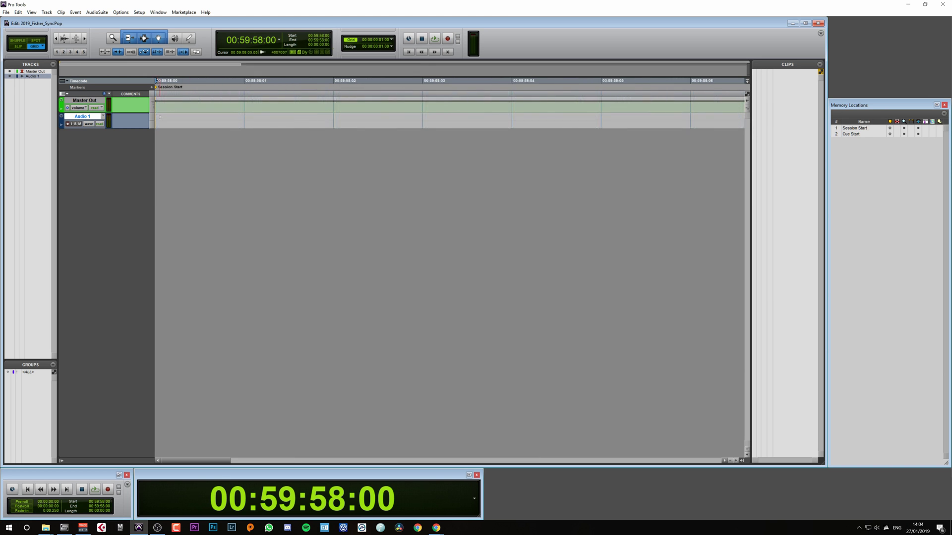
With a one-frame grid, select 00:59:58:00 to 00:59:58:01 on Audio 1
drag(157, 116, 251, 119)
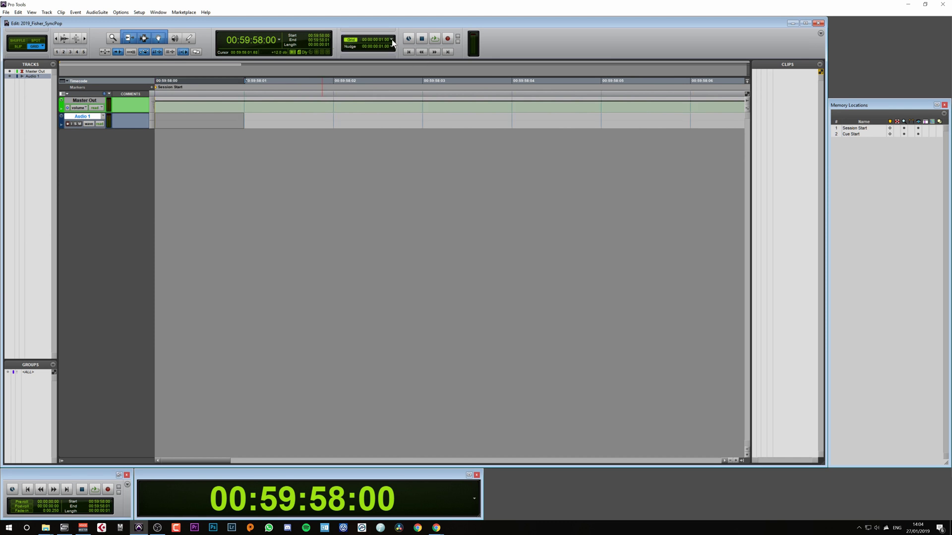
click(391, 40)
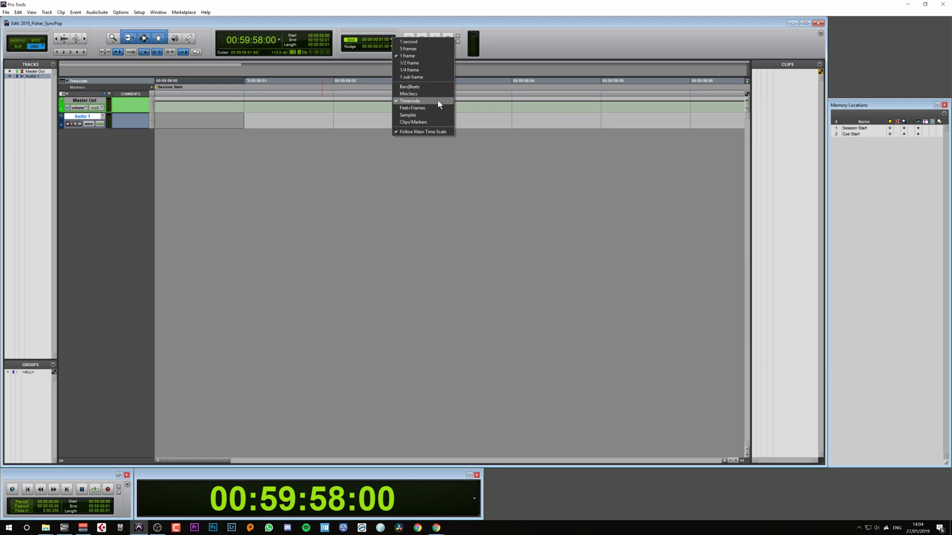
click(410, 56)
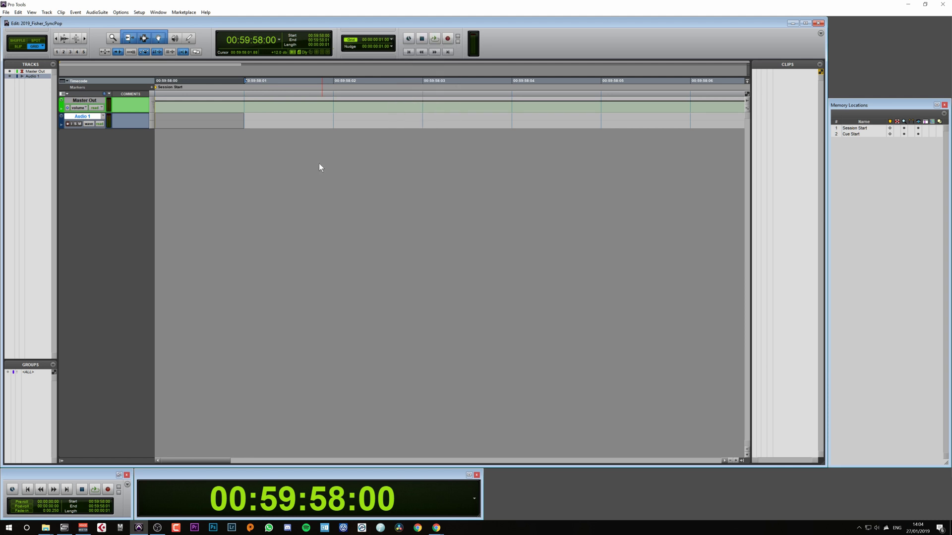
click(296, 127)
drag(154, 119, 243, 120)
Render a 1000 Hz, -20 dB sine tone from Signal Generator into the selected Audio 1 frame
click(95, 13)
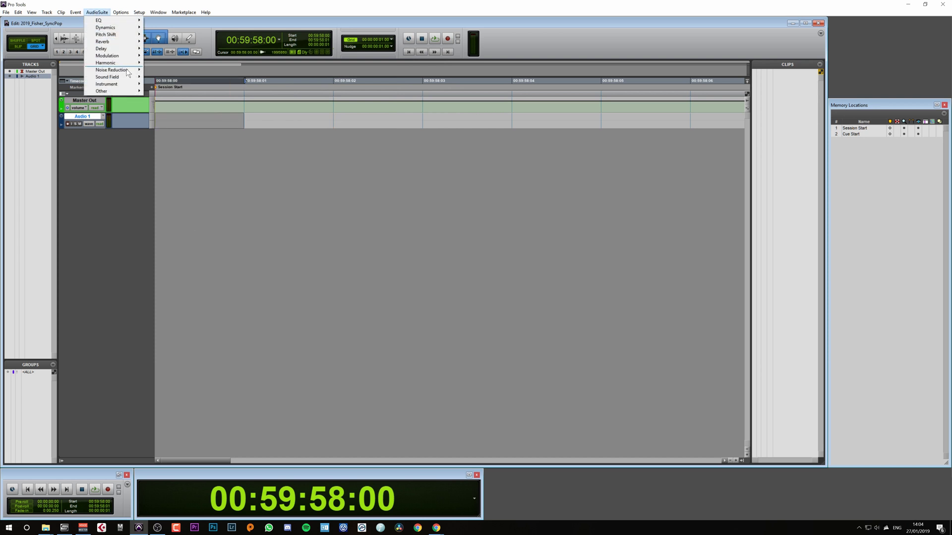
mouse_move(132, 93)
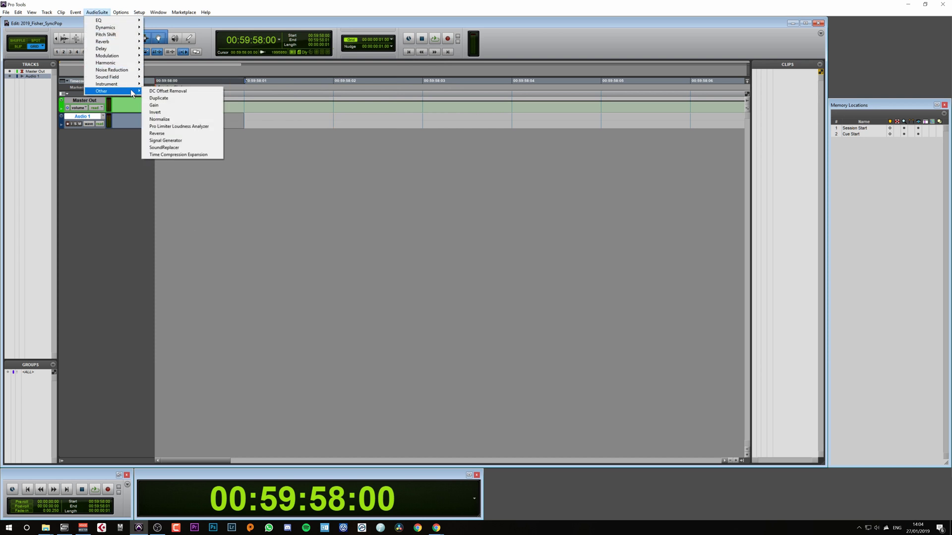
click(178, 139)
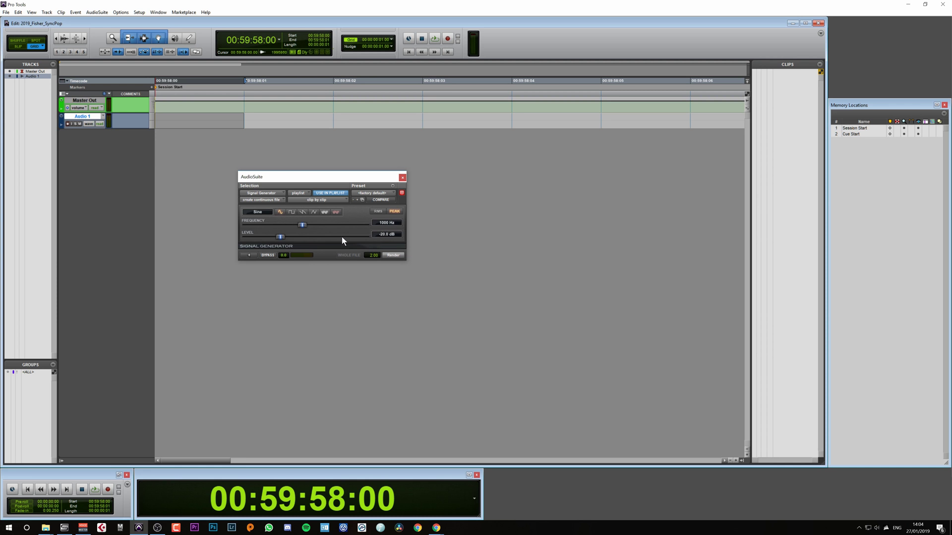
click(391, 256)
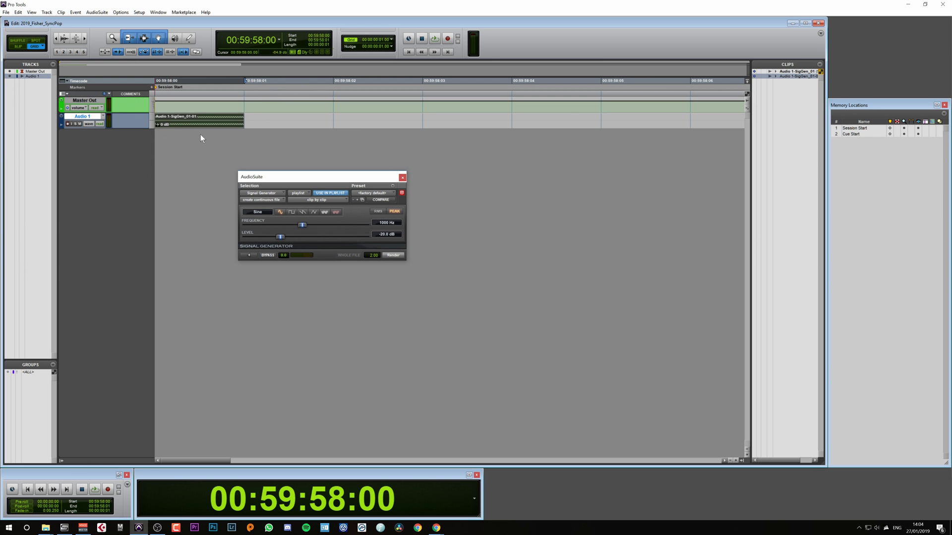
Close the Signal Generator and import the UWS_MT_Logo_Ani_Sting01.mp4 video file
click(403, 179)
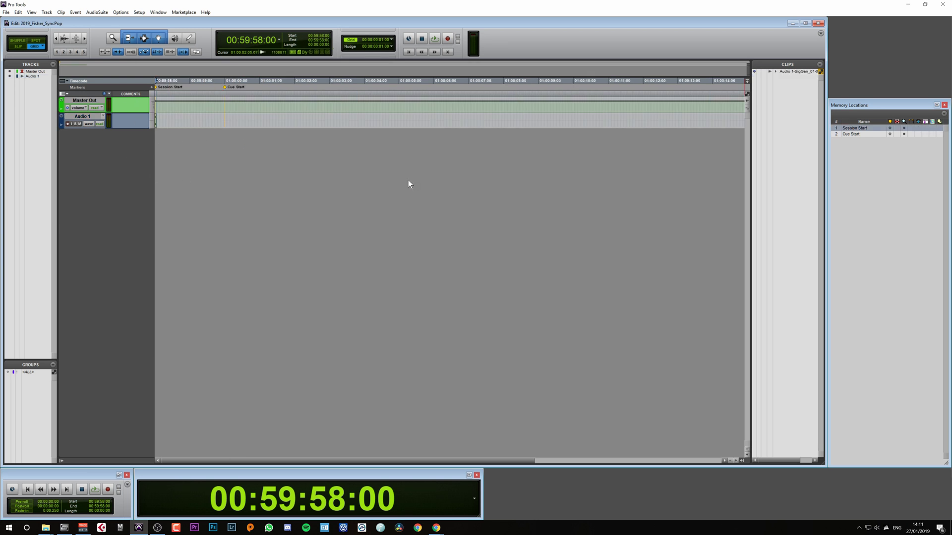
click(6, 12)
mouse_move(11, 121)
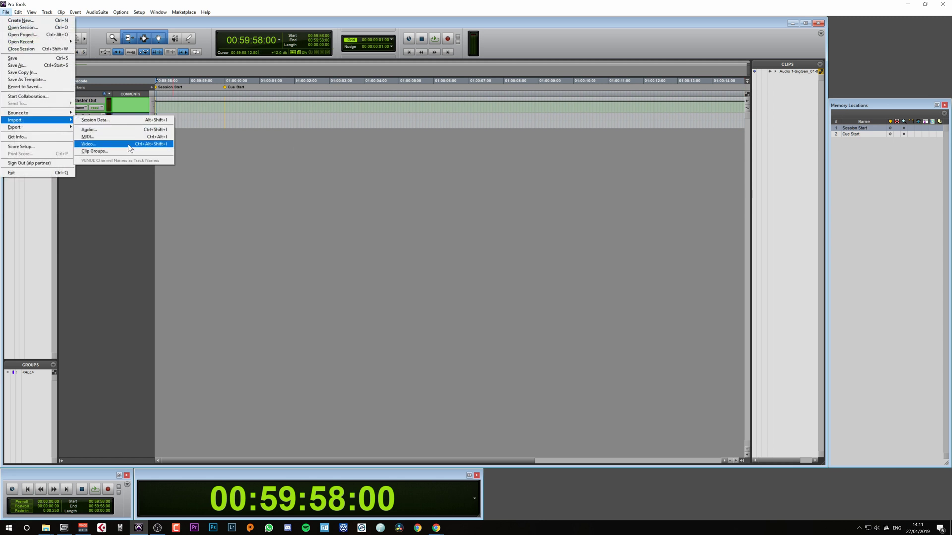
click(99, 145)
click(339, 216)
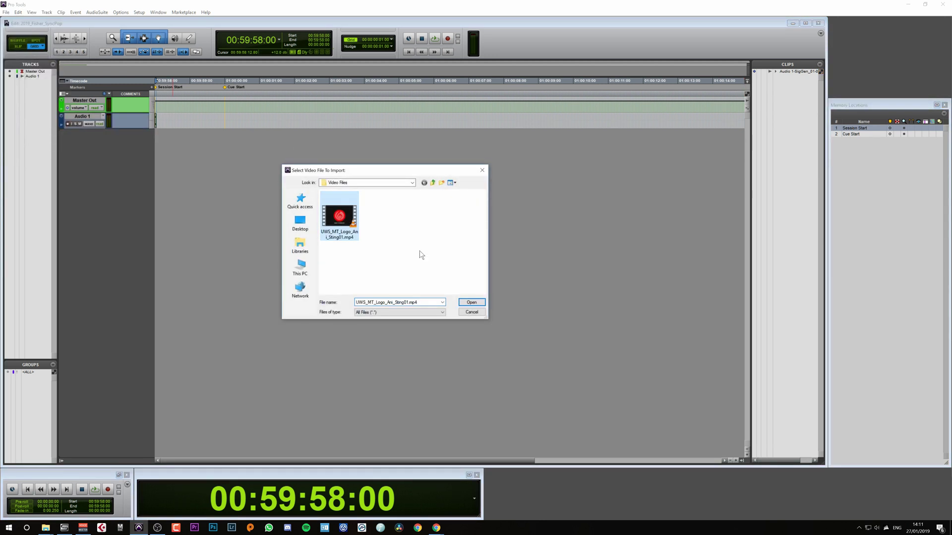
click(476, 302)
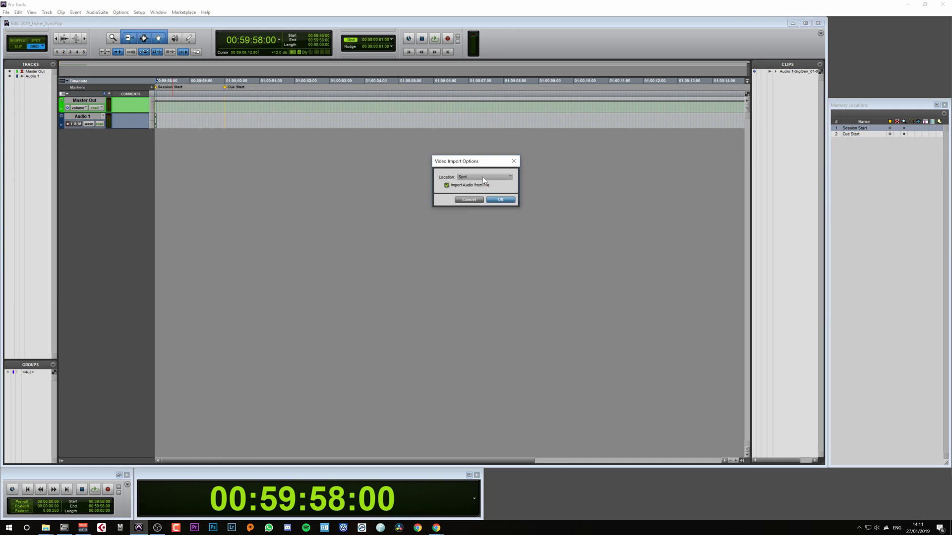
Spot the video with its audio at 01:00:00:00, close the preview, and jump to Cue Start
click(500, 199)
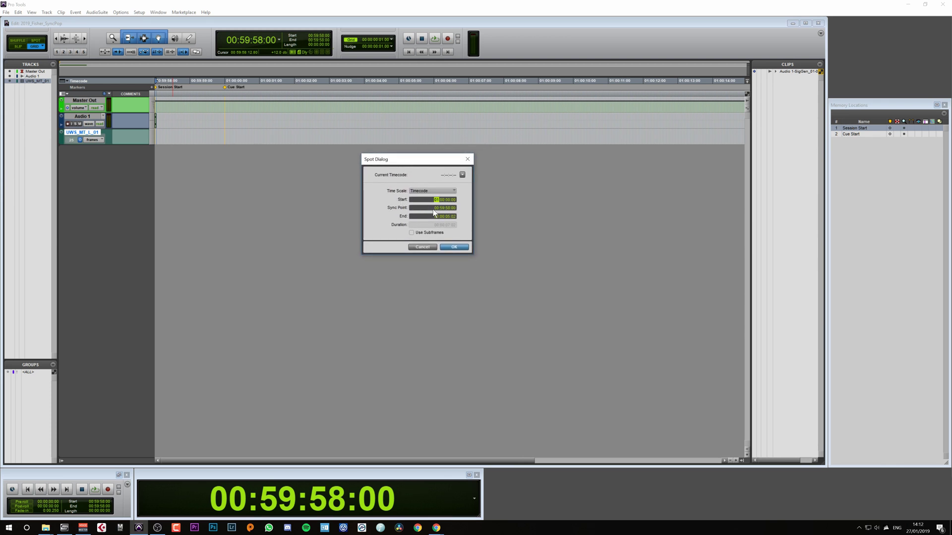
key(Tab)
click(454, 247)
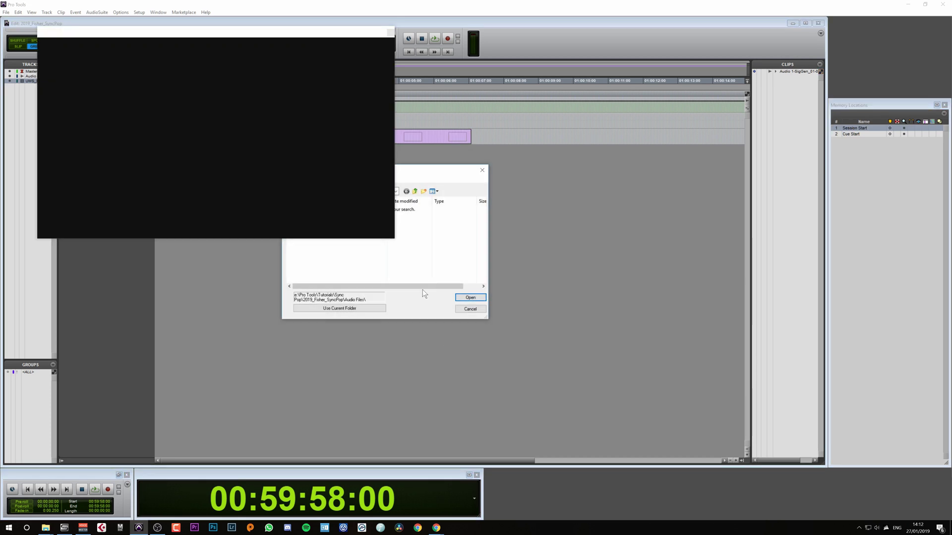
click(365, 308)
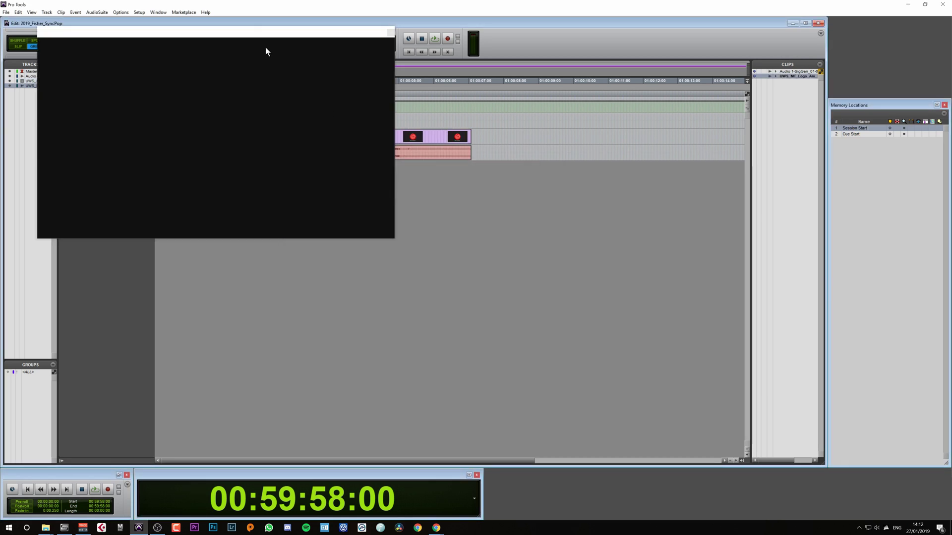
drag(262, 34, 561, 171)
click(582, 170)
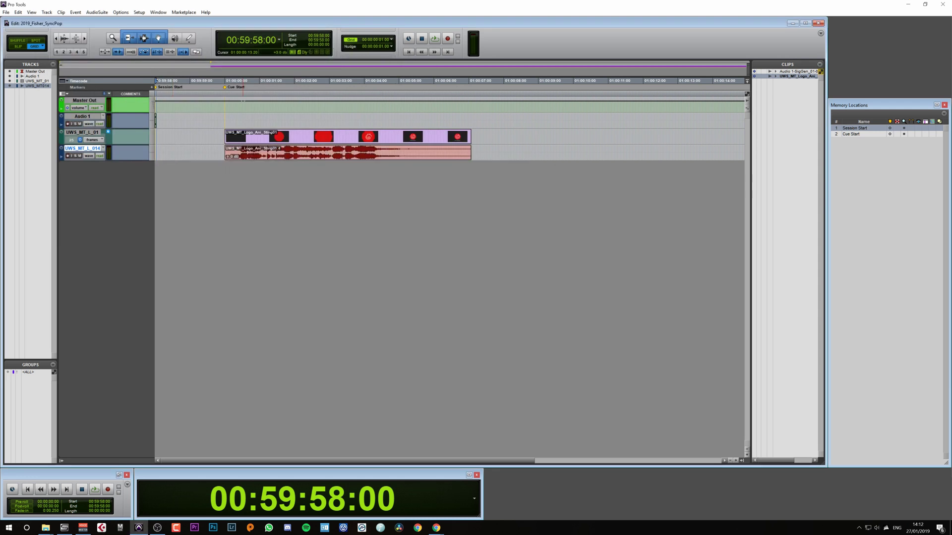
click(849, 135)
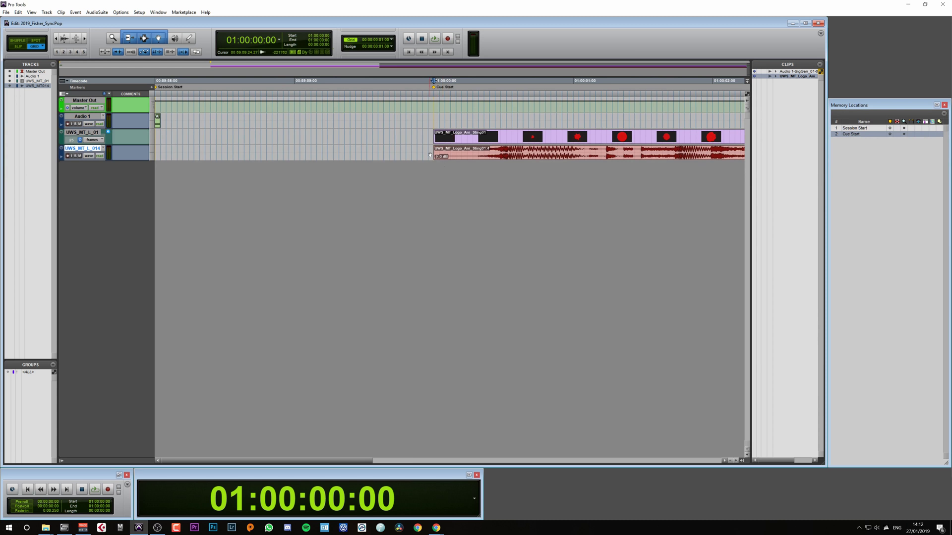